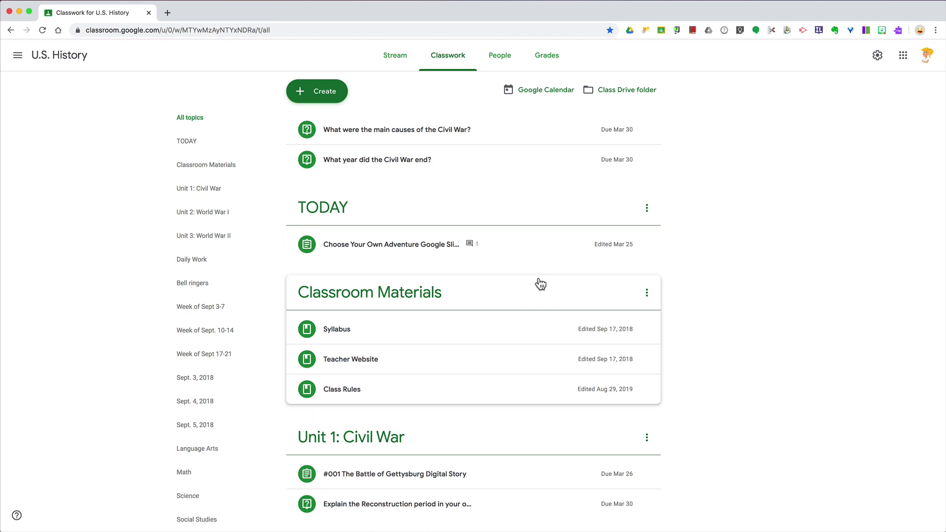
scroll(543, 293, "down", 5)
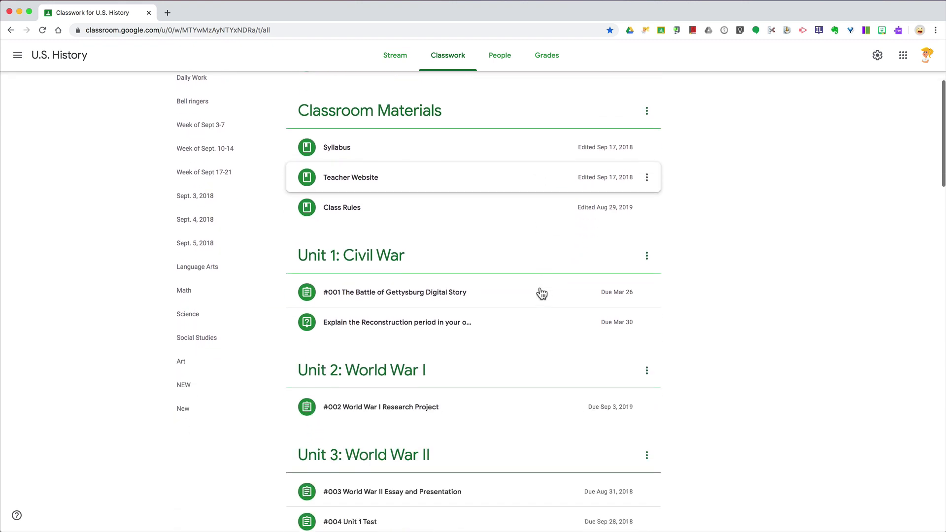
Expand the #001 Battle of Gettysburg Digital Story assignment to show 1 turned in.
left_click(496, 271)
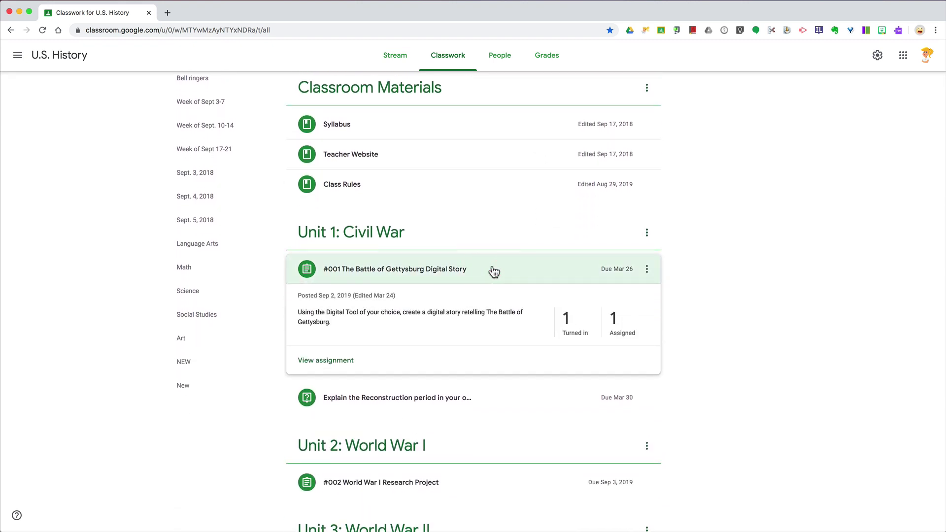
Open the #001 assignment's menu showing Edit, Delete, Copy link and Move down.
left_click(648, 269)
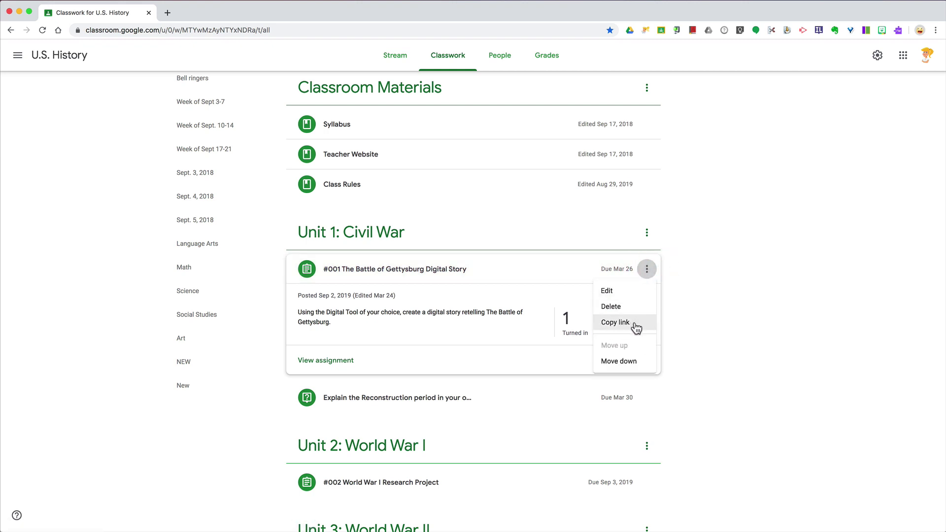